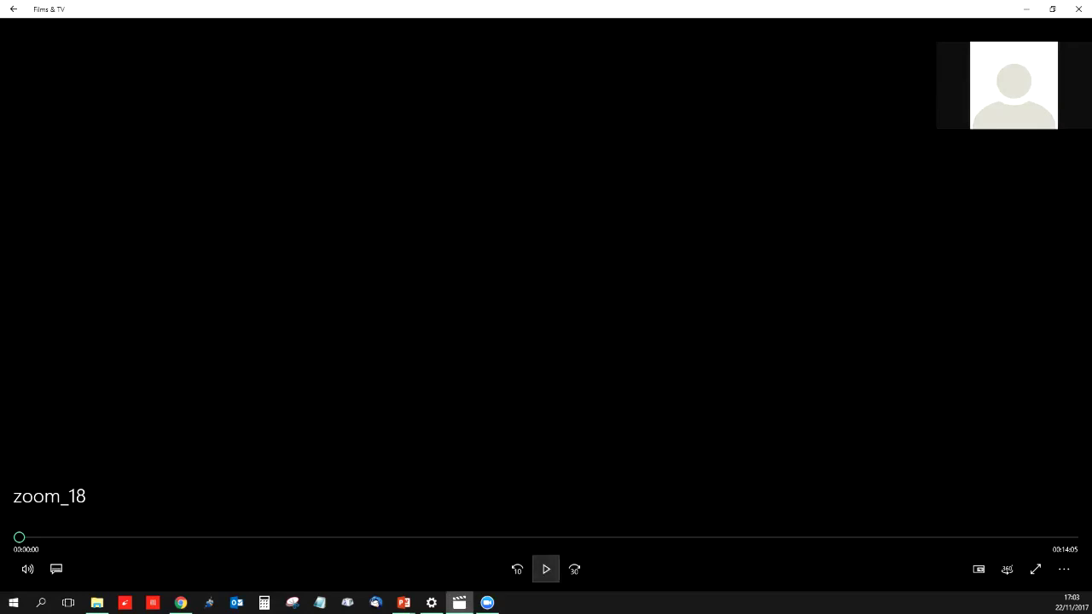
# Open the unassigned "Implementation task for the Best IT" from the My task hint's Implementations project and apply the My ticket easy button
pyautogui.click(546, 568)
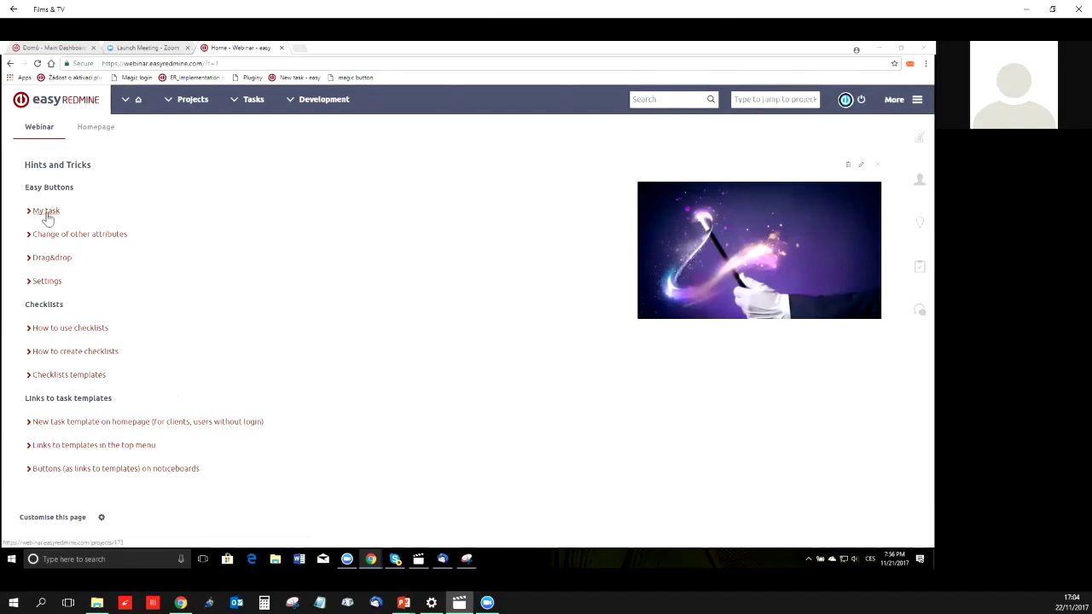
pyautogui.click(47, 216)
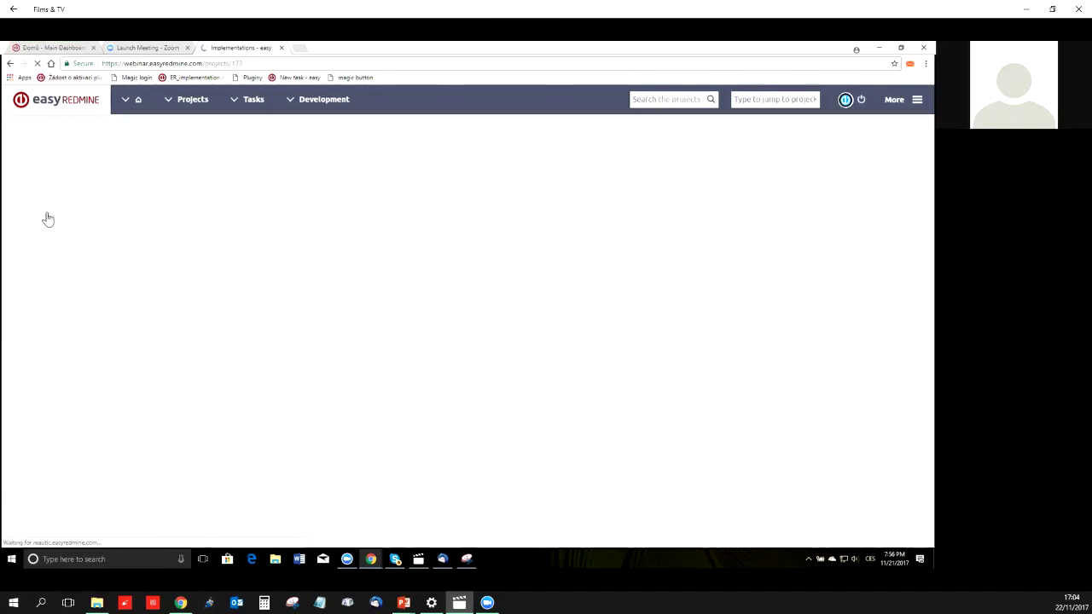
pyautogui.scroll(-1, 266, 341)
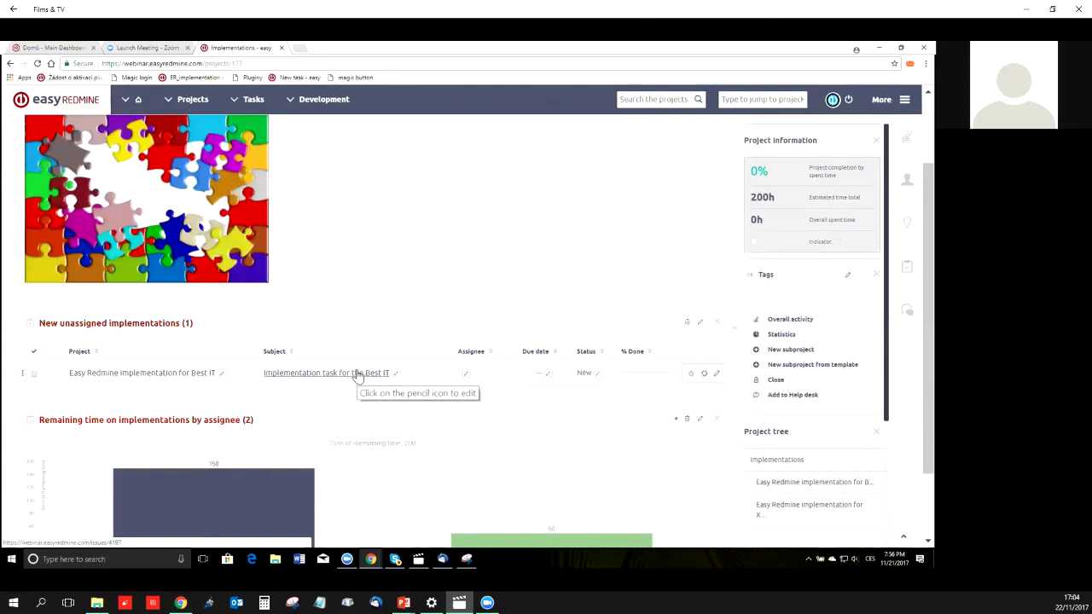
pyautogui.scroll(1, 357, 375)
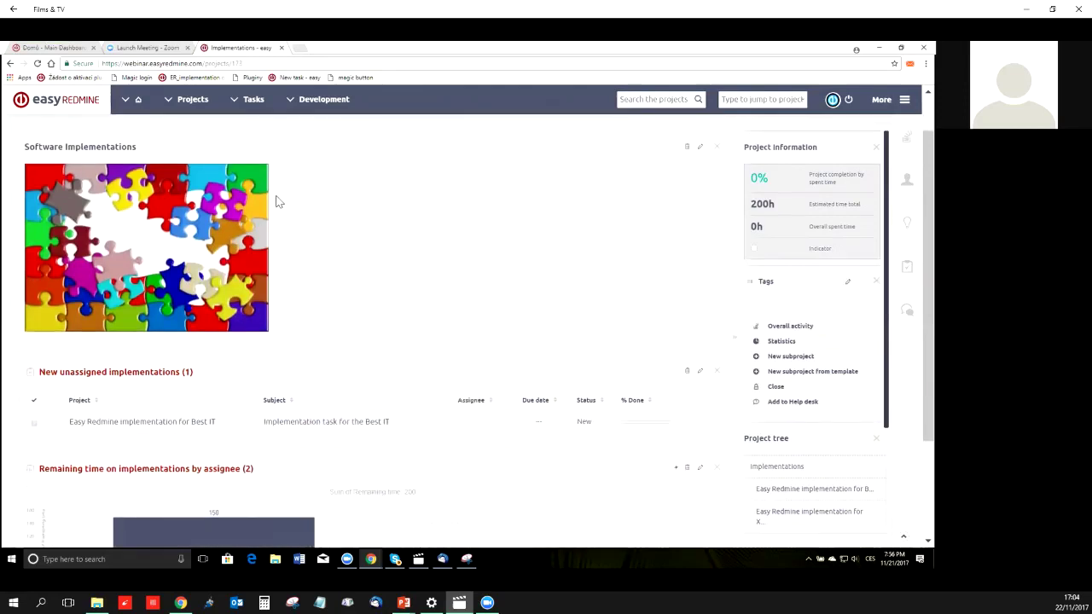
pyautogui.scroll(1, 276, 201)
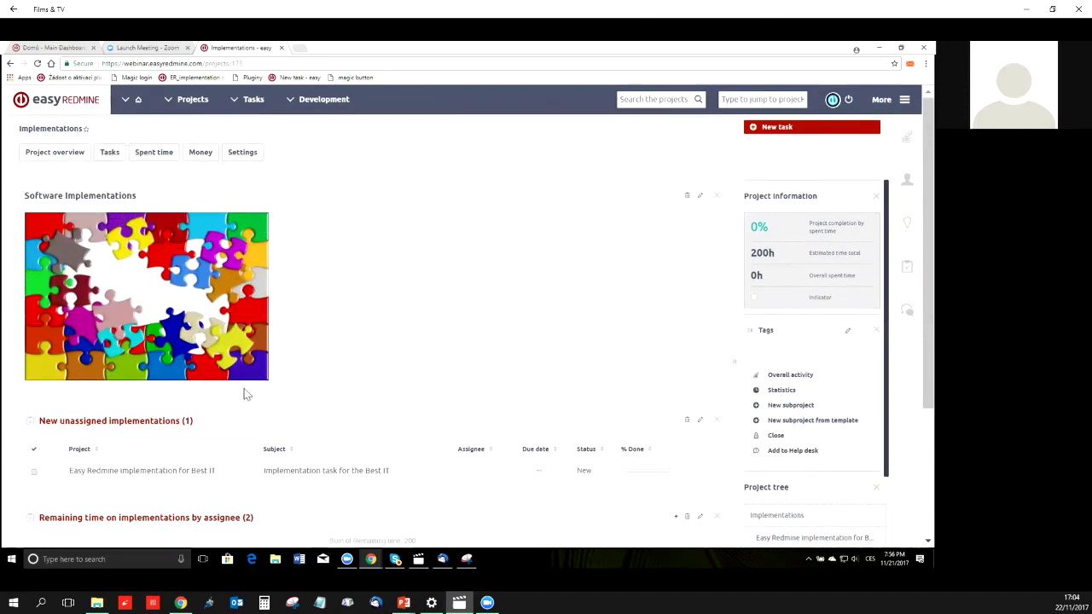
pyautogui.scroll(-1, 277, 424)
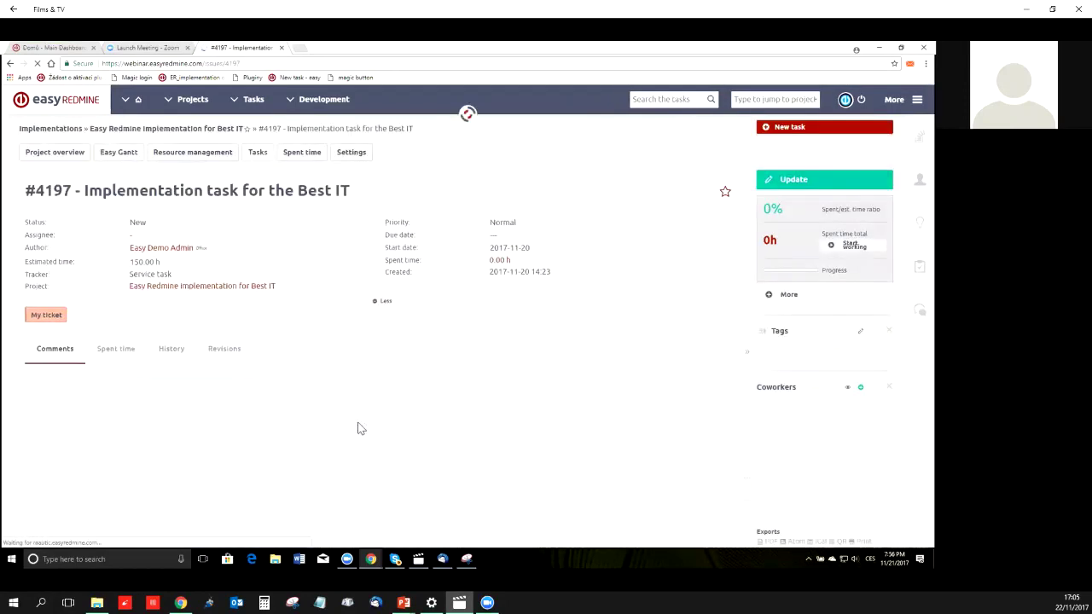
pyautogui.click(44, 316)
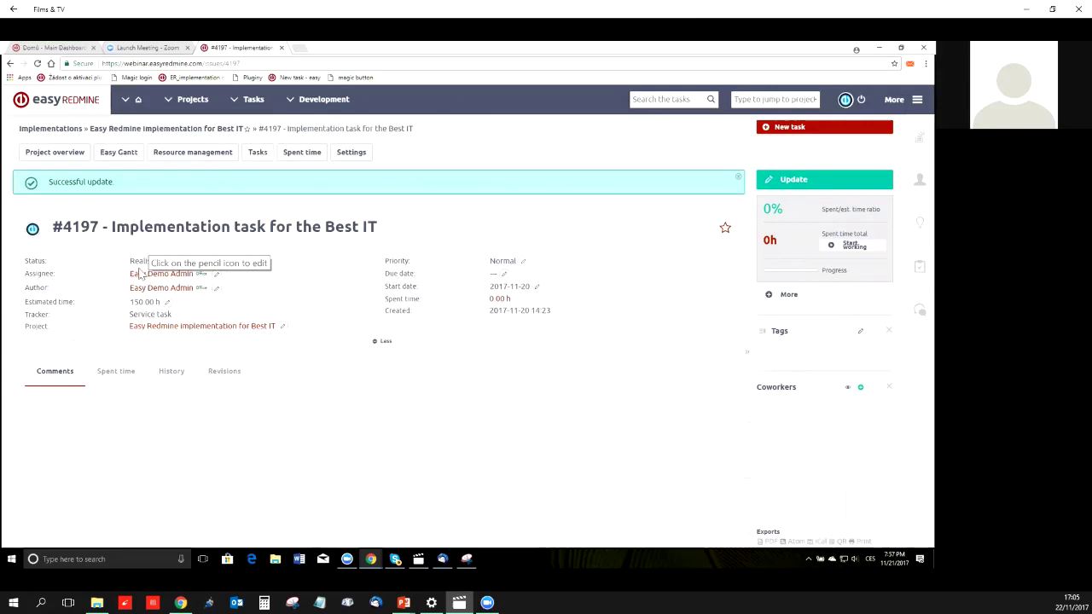
# Return to the home page and open the help desk's live operations dashboard through the "Change of other attributes" hint
pyautogui.click(94, 104)
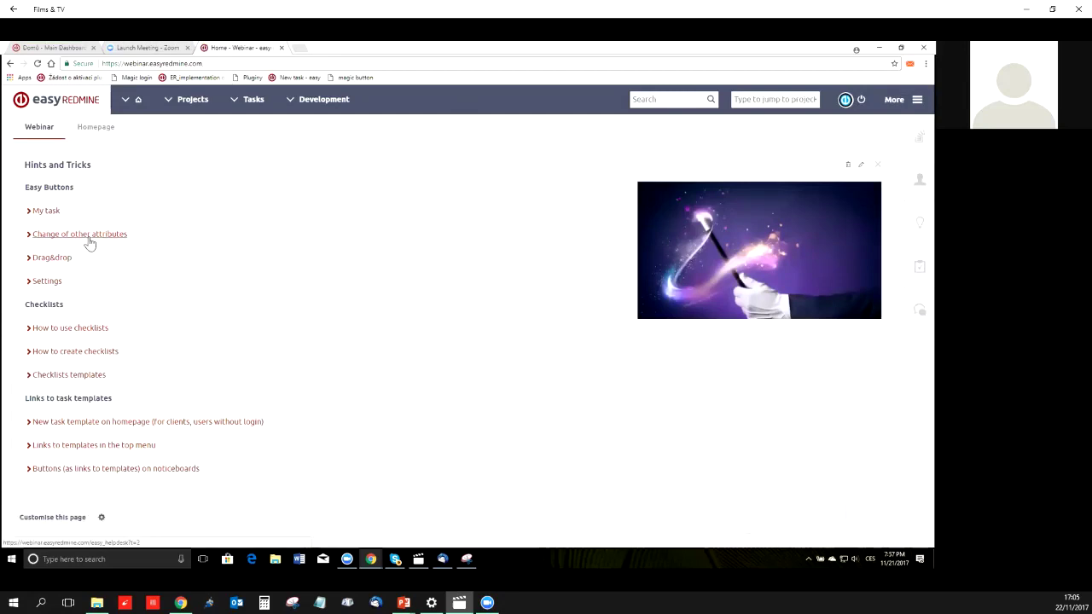
pyautogui.click(91, 239)
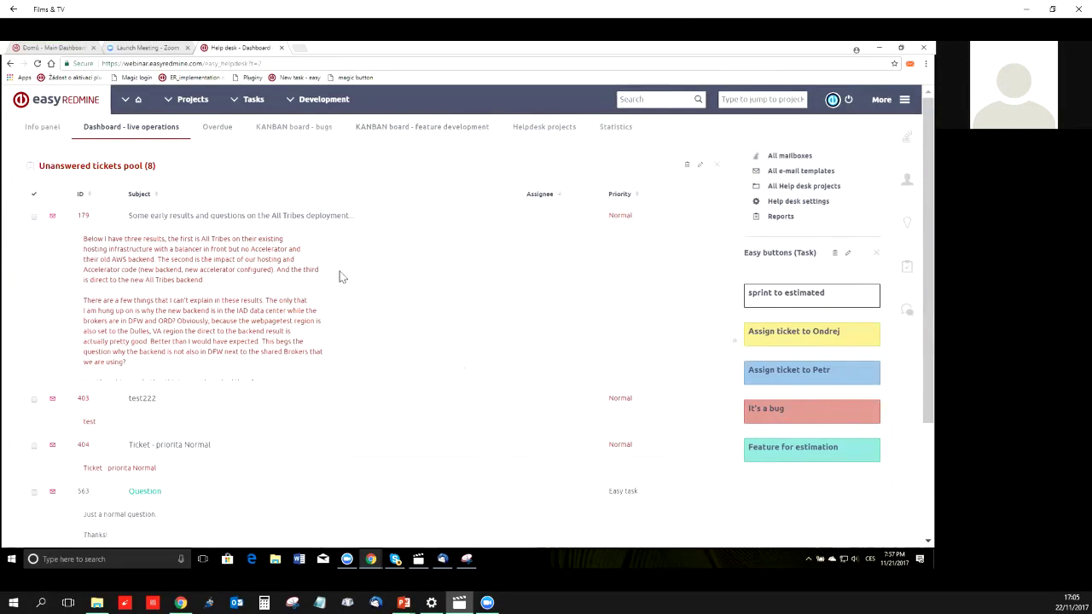
pyautogui.scroll(-2, 239, 324)
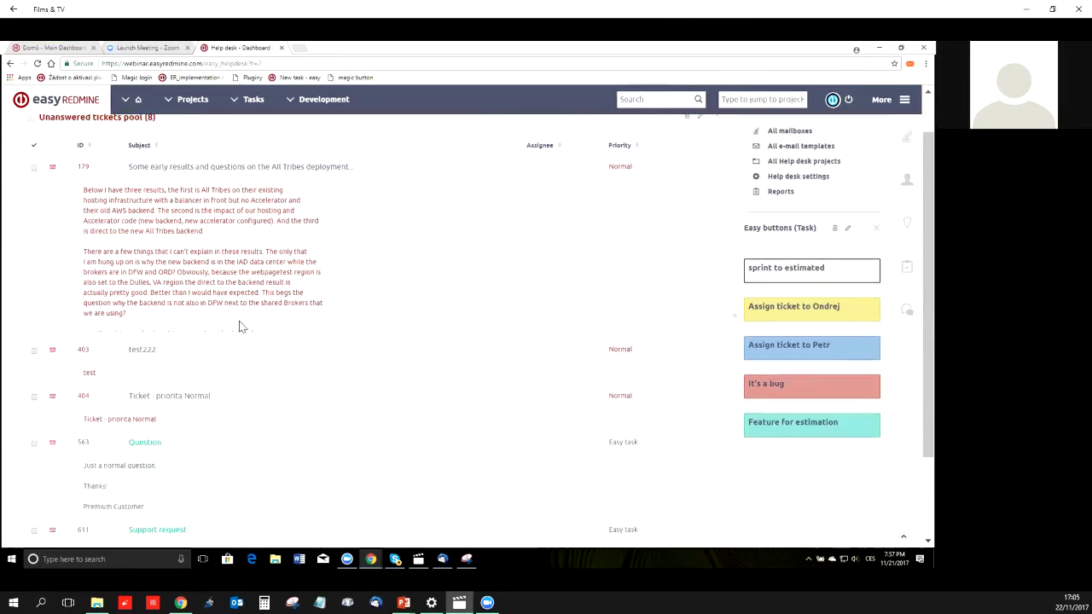
pyautogui.scroll(2, 239, 324)
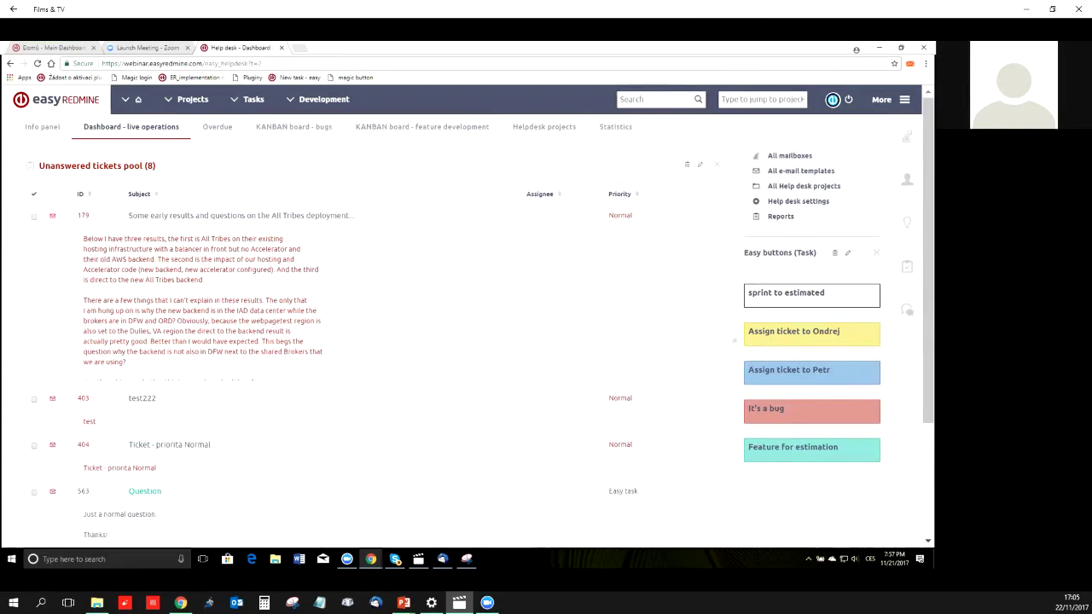
# Open ticket 179 from the unanswered tickets pool and apply the "It's a bug" easy button to it
pyautogui.click(273, 216)
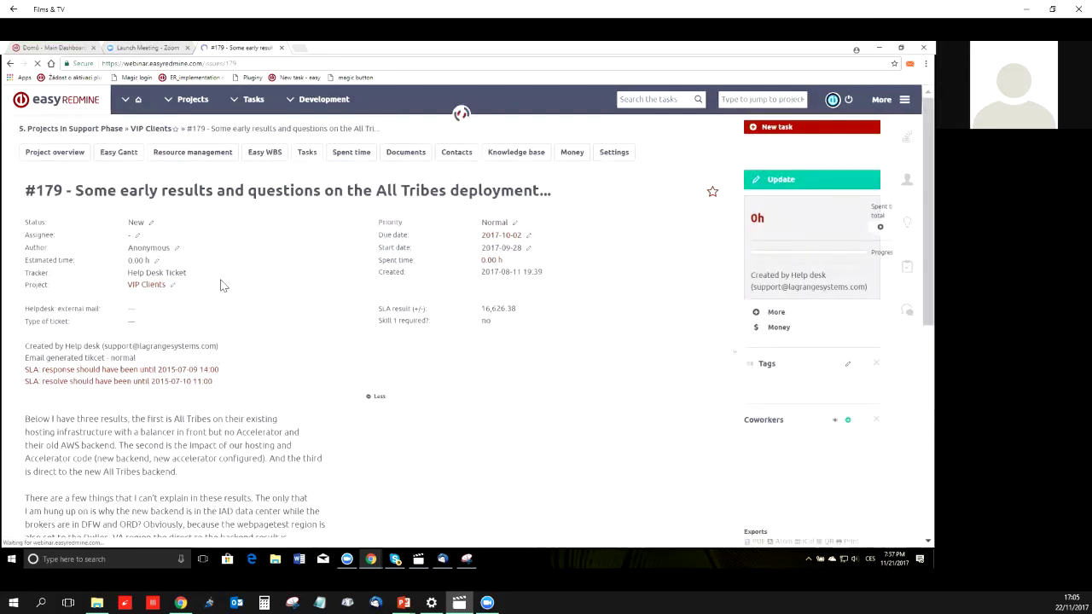
pyautogui.scroll(-2, 218, 283)
pyautogui.scroll(-1, 218, 283)
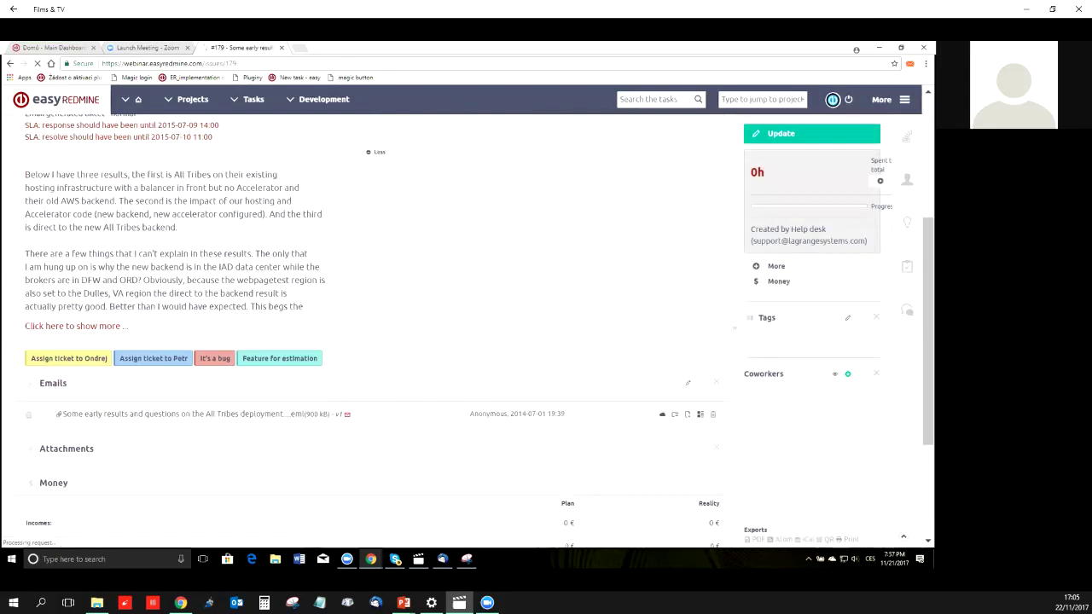
pyautogui.scroll(2, 122, 334)
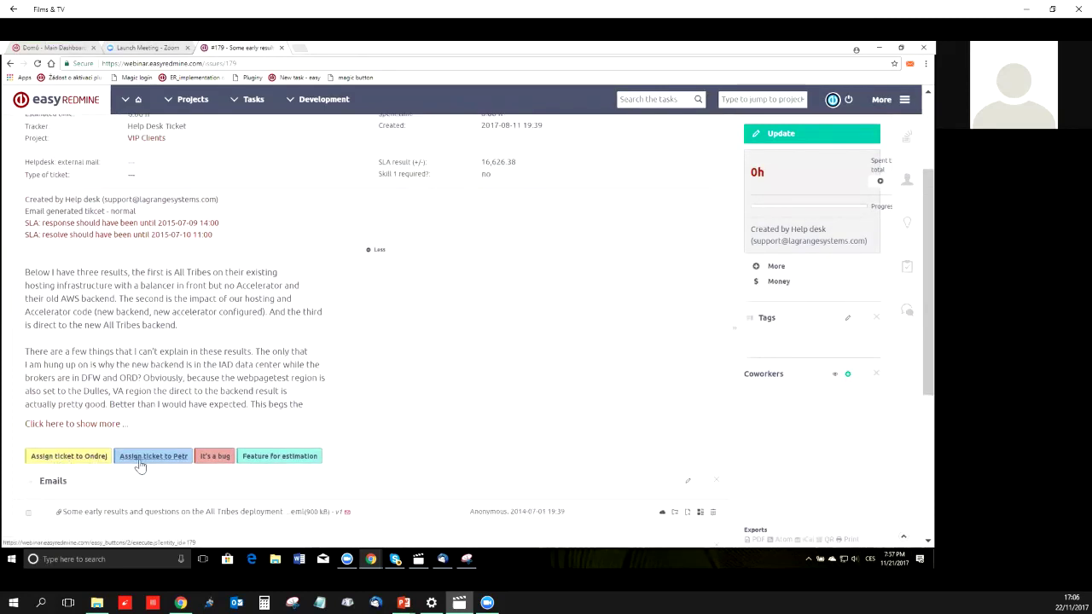
pyautogui.click(216, 459)
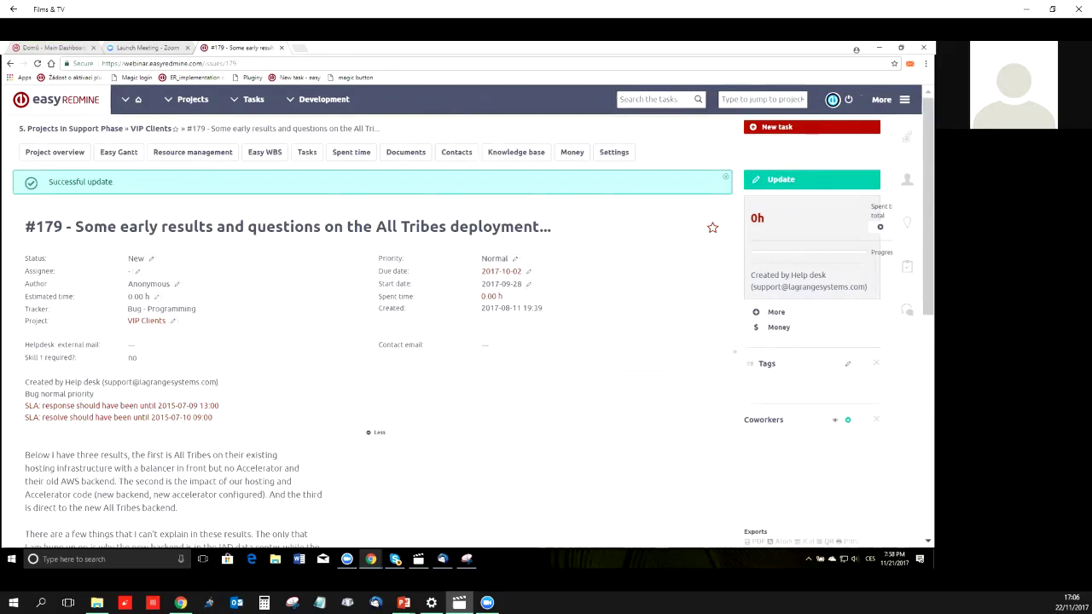
# Go back to the help desk dashboard and assign ticket 404 "Ticket - priorita Normal" to the "It's a bug" easy button
pyautogui.click(9, 65)
pyautogui.click(9, 64)
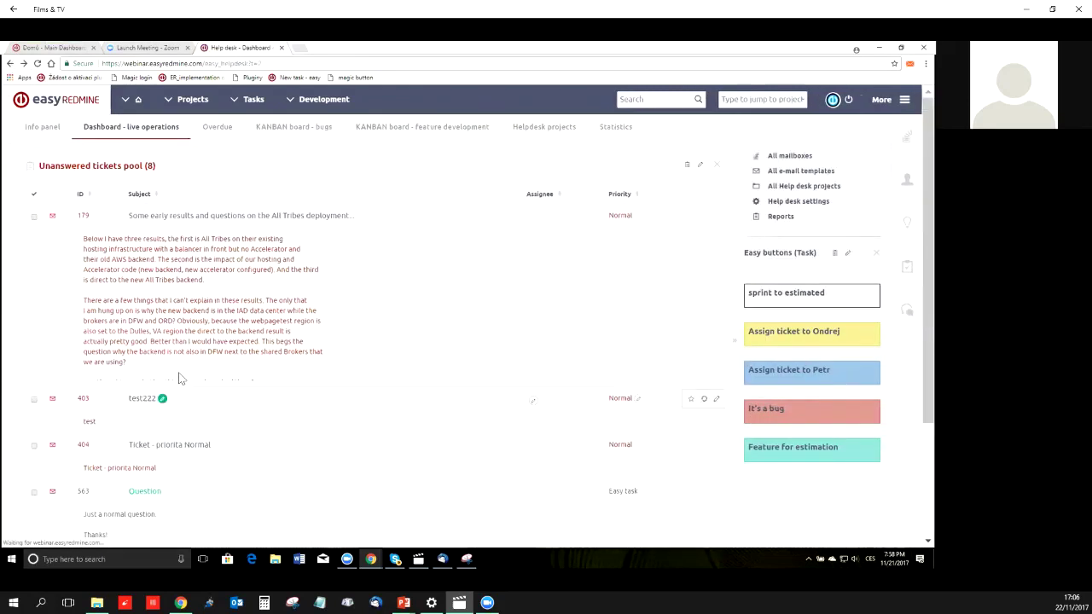
pyautogui.scroll(-1, 162, 401)
pyautogui.moveTo(27, 351); pyautogui.dragTo(766, 373)
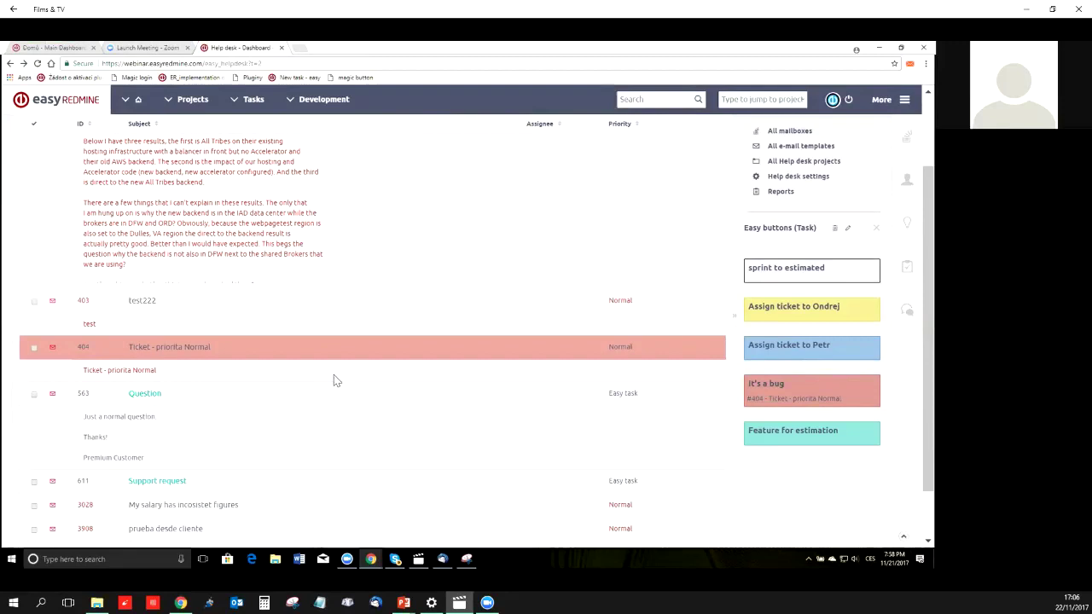
# Open the My ticket easy button from the Easy buttons list for editing and examine its display conditions and actions
pyautogui.click(906, 101)
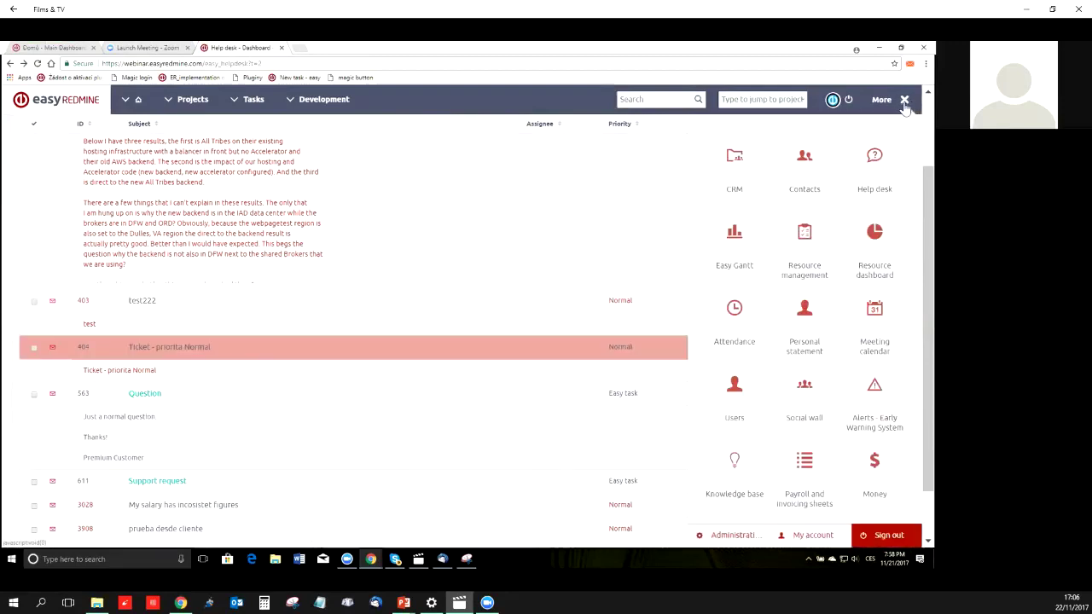
pyautogui.scroll(-2, 750, 373)
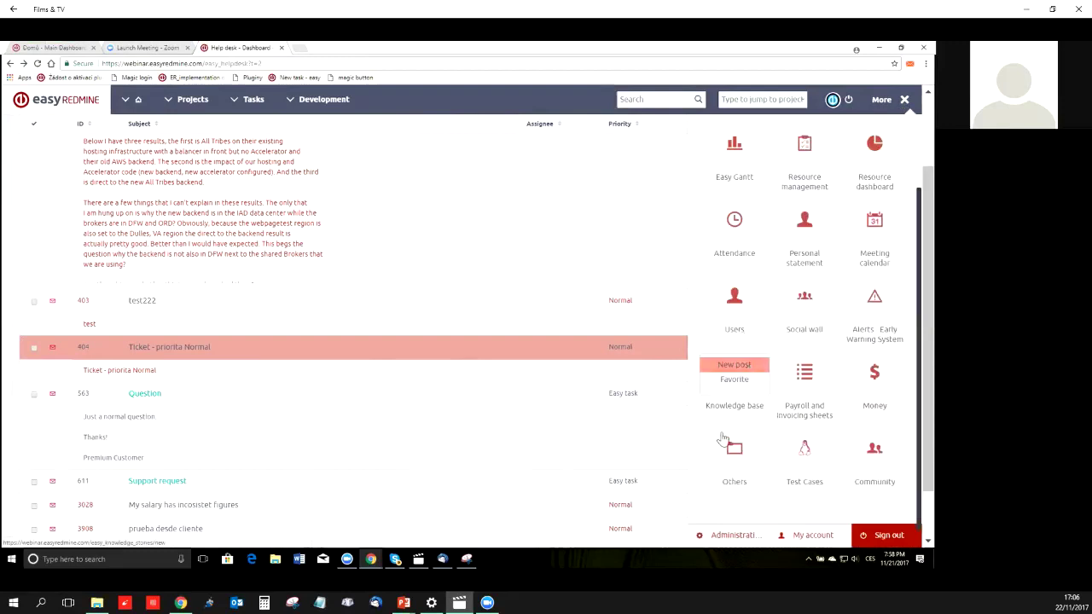
pyautogui.moveTo(726, 482)
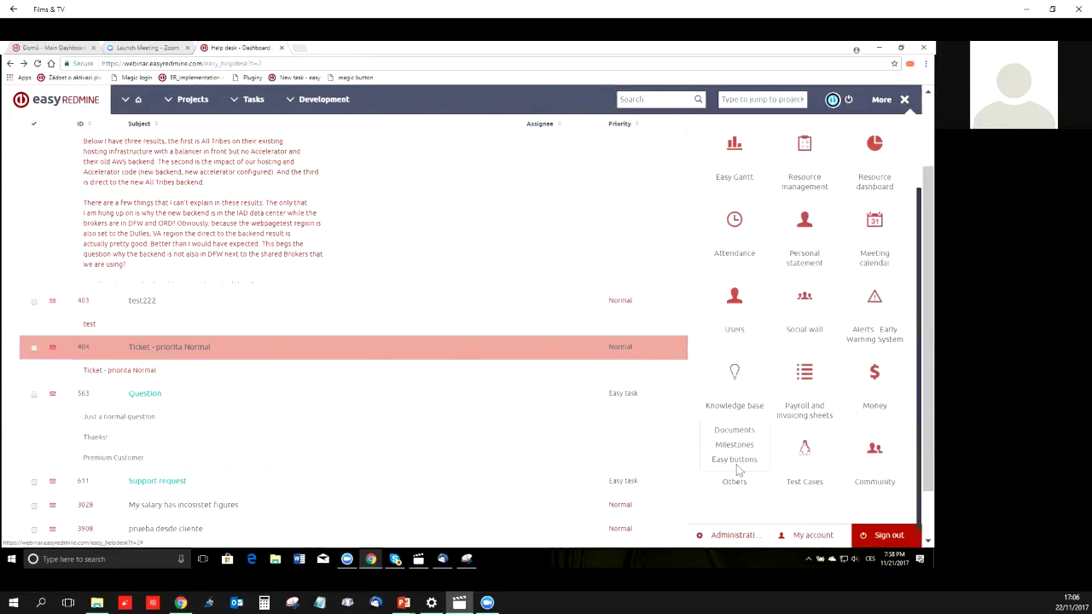
pyautogui.click(735, 463)
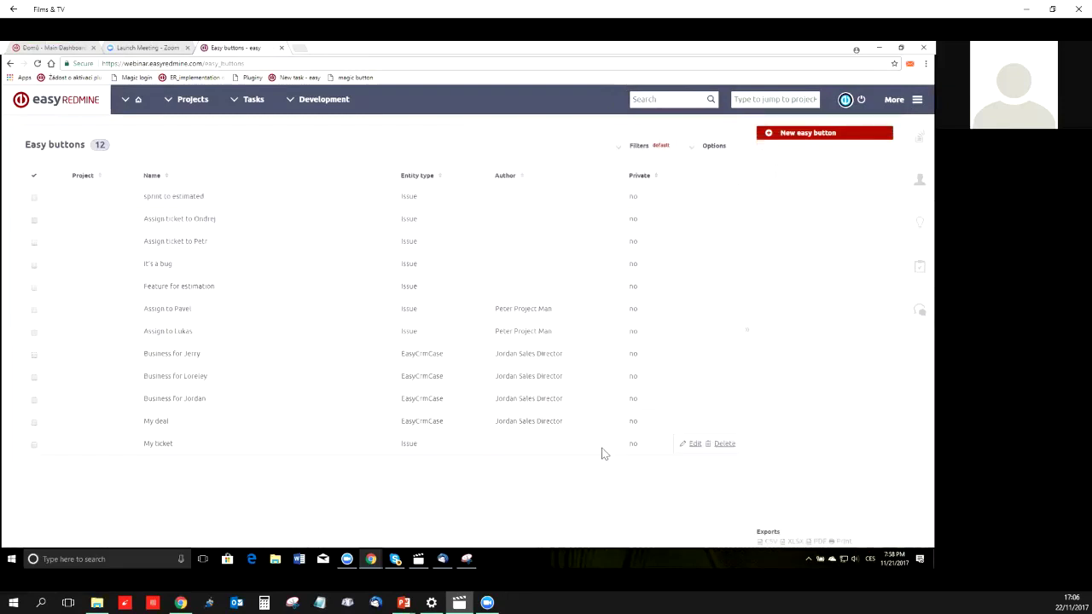
pyautogui.click(691, 445)
pyautogui.scroll(-1, 405, 329)
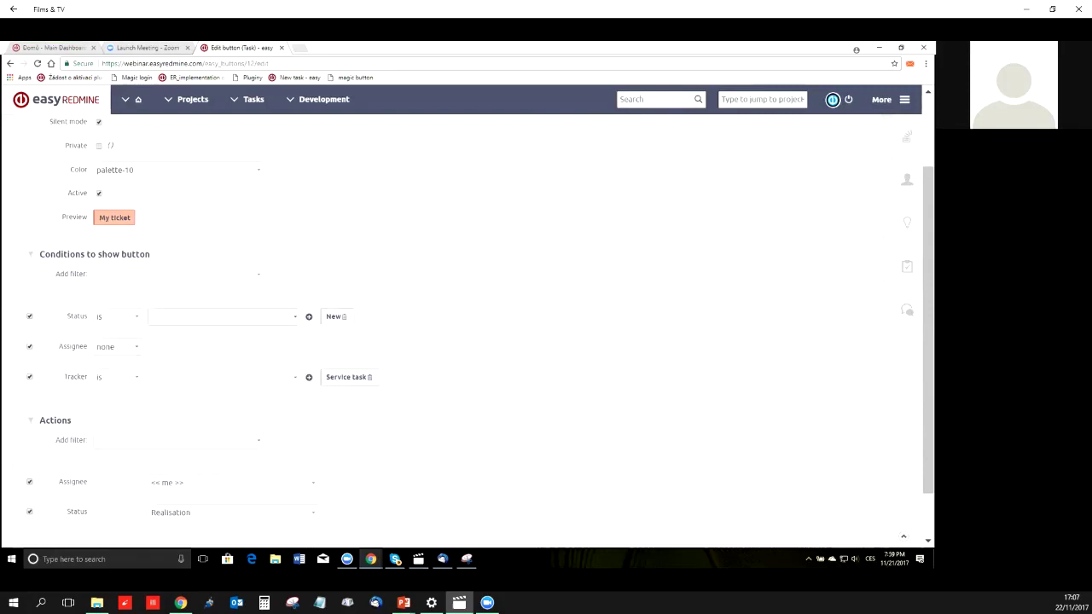
pyautogui.scroll(-1, 110, 290)
pyautogui.scroll(1, 110, 290)
pyautogui.scroll(-1, 93, 434)
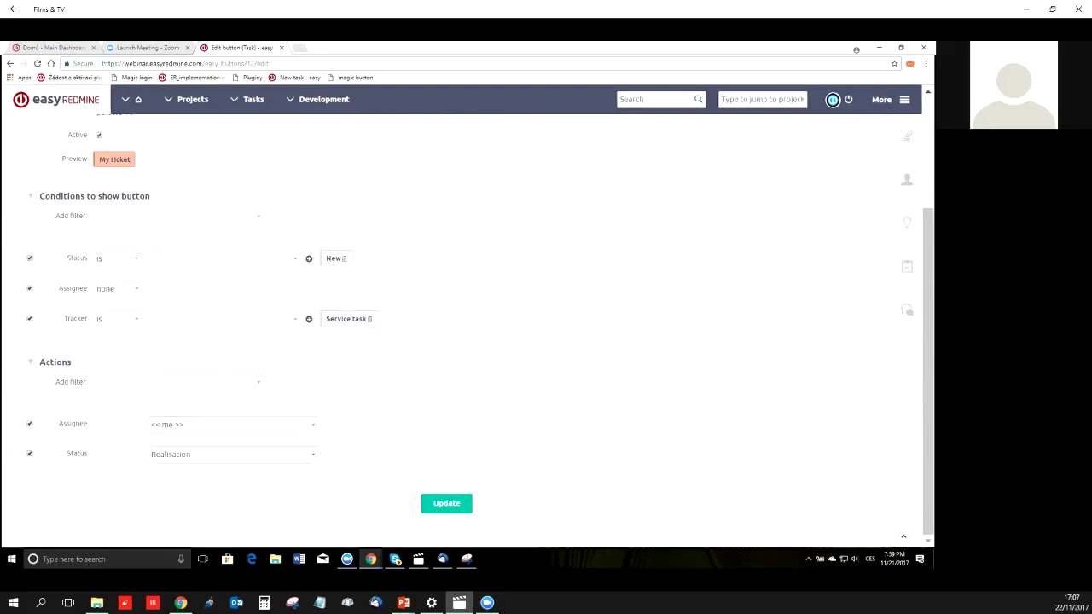
# In the task behind the "How to use checklists" hint, toggle "Set/check modules according to CRM case", leave it ticked, and reload the page
pyautogui.click(63, 102)
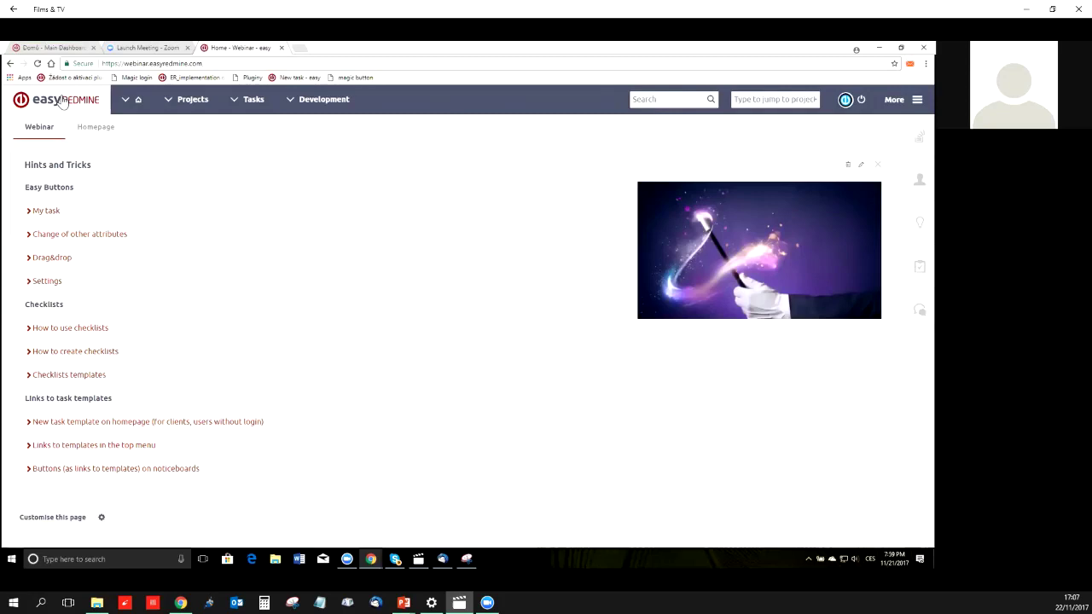
pyautogui.click(81, 329)
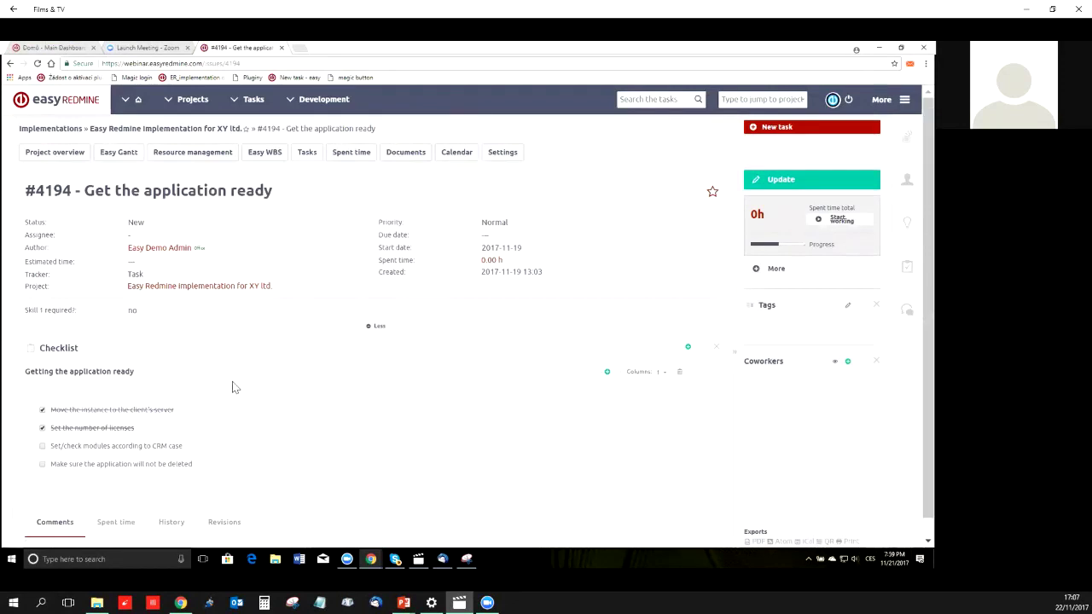
pyautogui.scroll(-1, 232, 388)
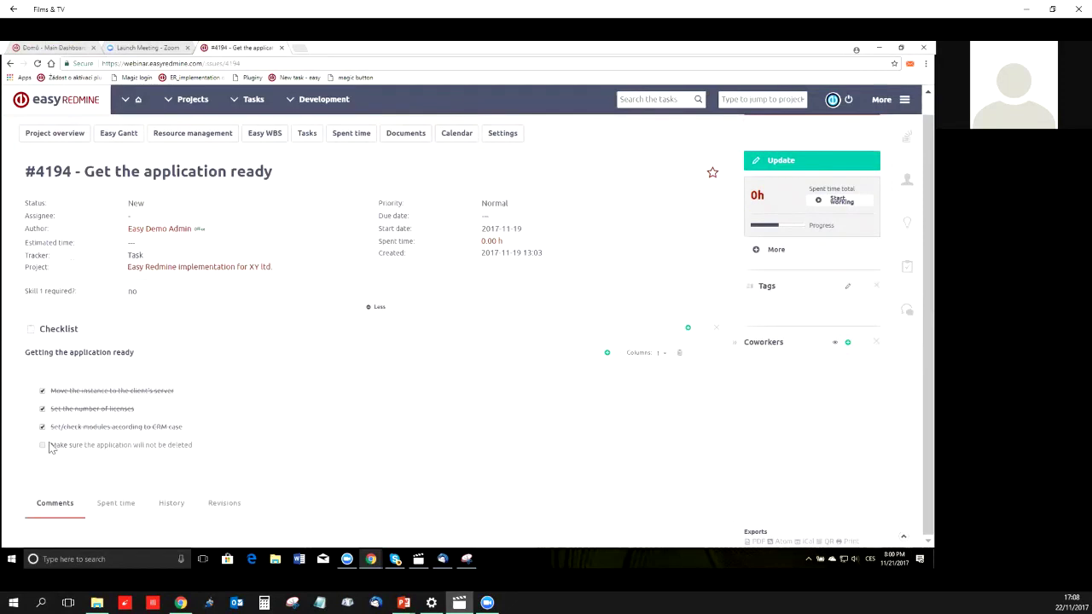
pyautogui.click(76, 430)
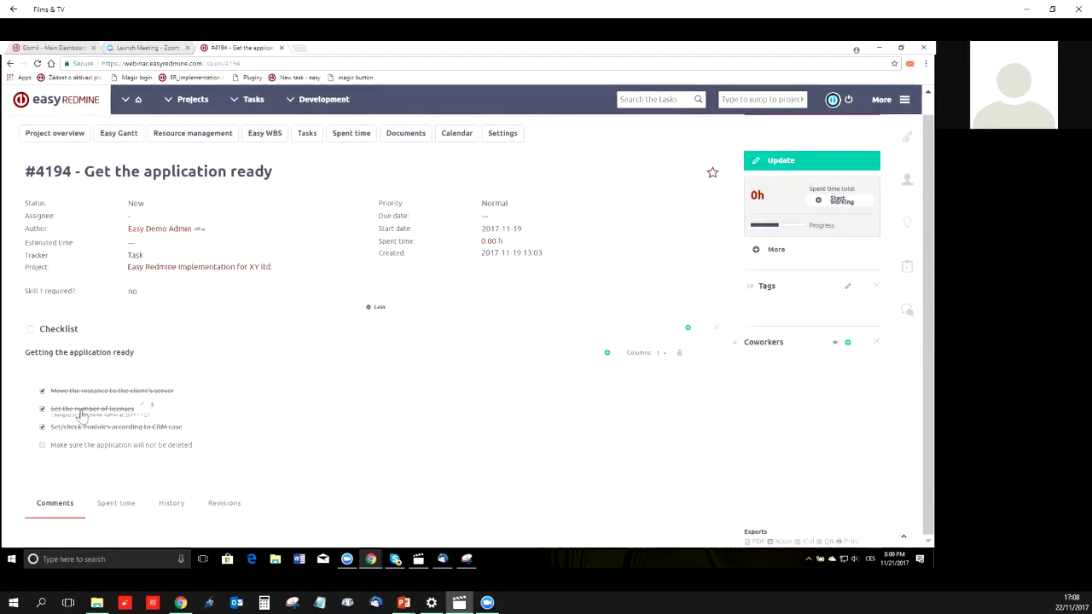
pyautogui.click(42, 430)
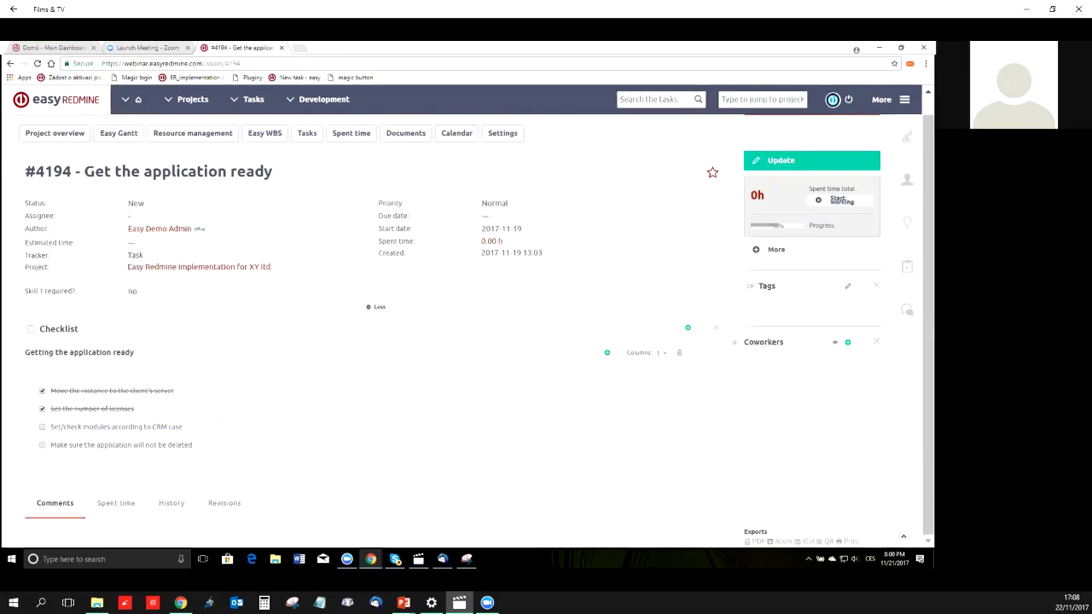
pyautogui.click(42, 426)
pyautogui.click(38, 64)
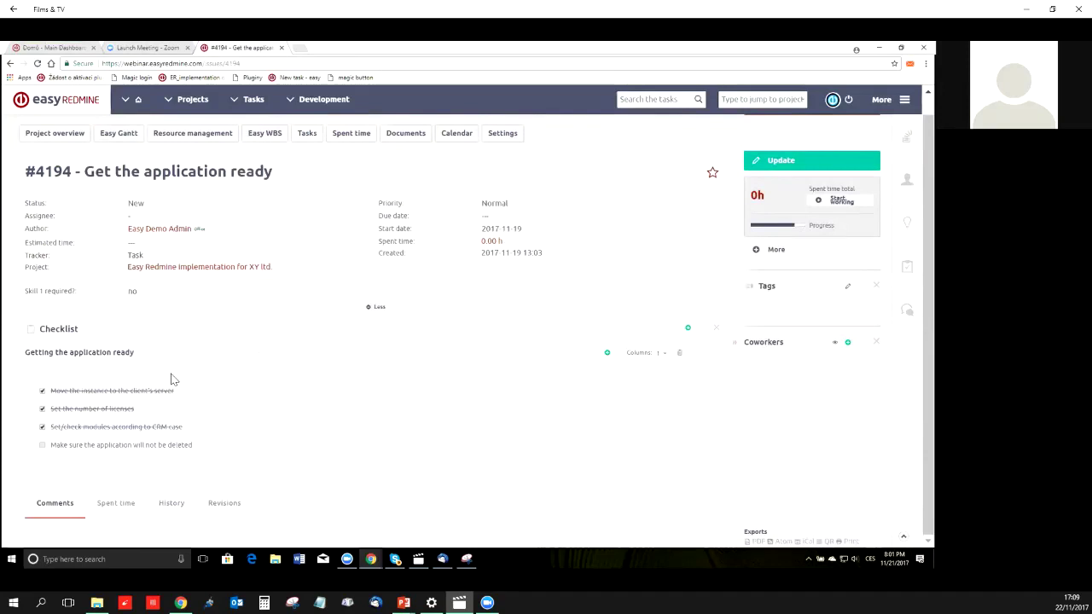
# Open the settings of the XY ltd. implementation project and review which modules are enabled, including Easy checklists
pyautogui.click(510, 134)
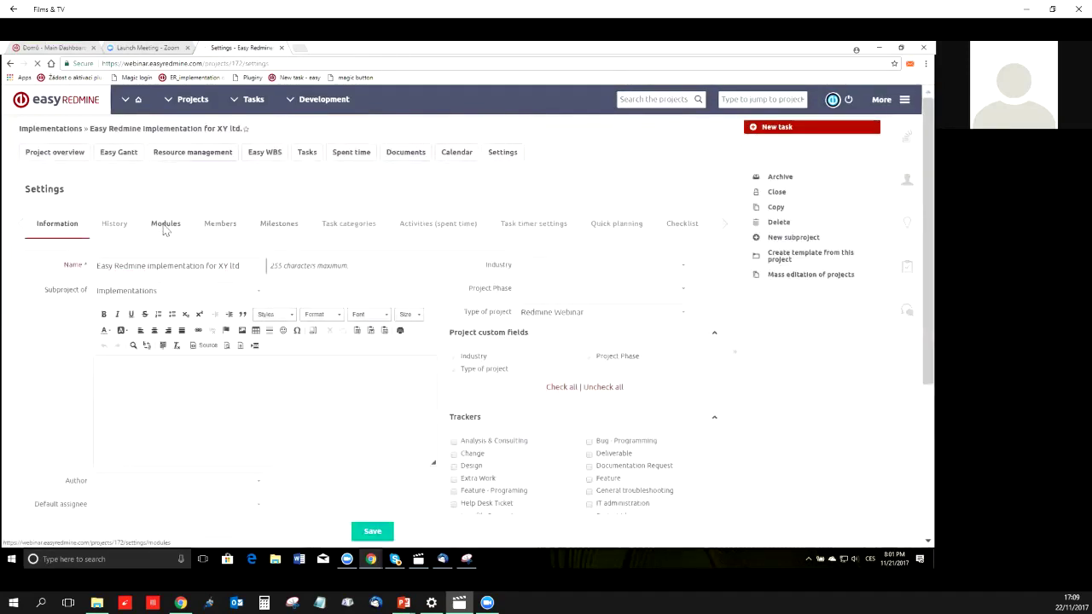
pyautogui.click(165, 230)
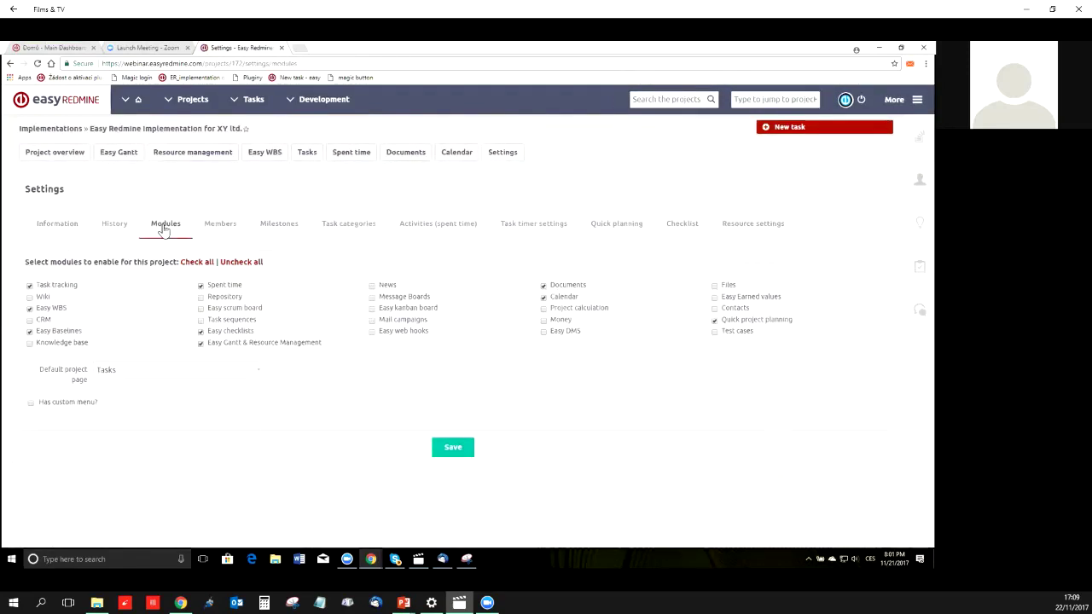
pyautogui.click(200, 342)
# Reopen the "Get the application ready" task from the project's task list and add a new checklist named "nEW"
pyautogui.click(306, 154)
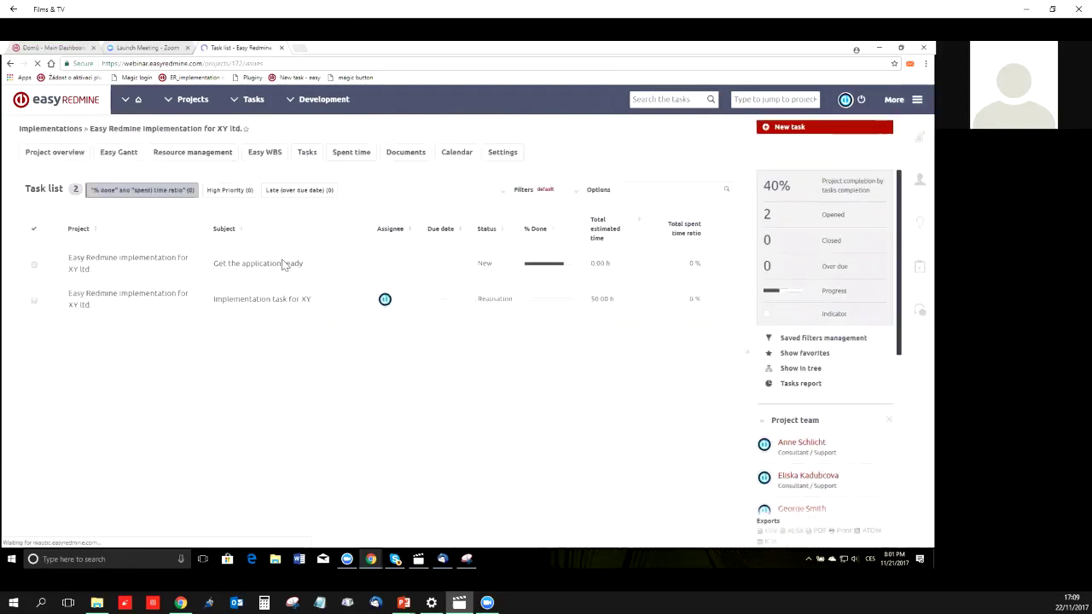
pyautogui.click(259, 263)
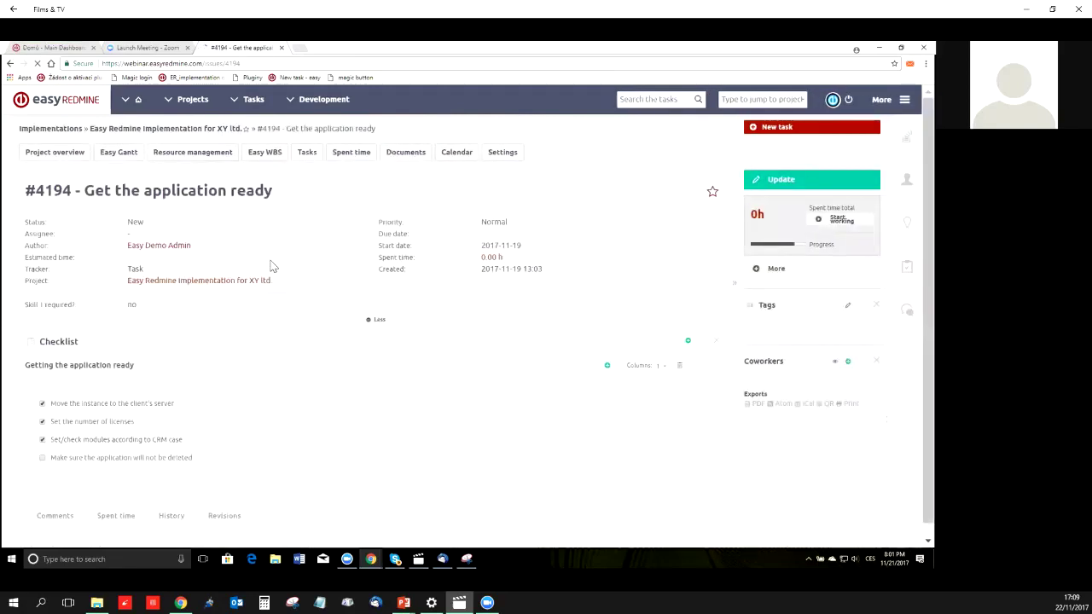
pyautogui.click(687, 347)
pyautogui.scroll(-2, 285, 429)
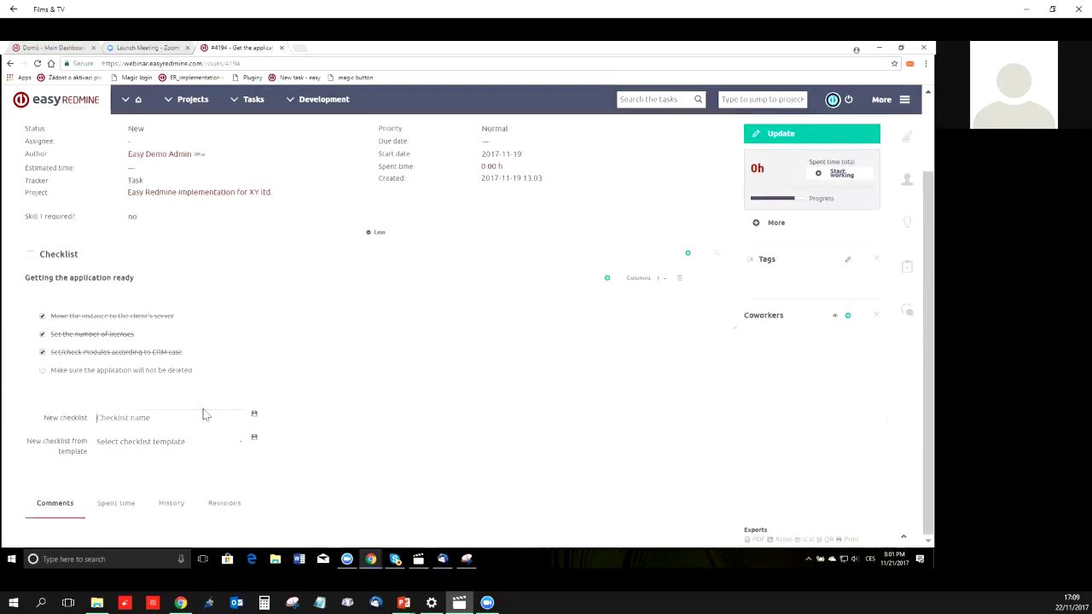
pyautogui.write('nEW')
pyautogui.press('Return')
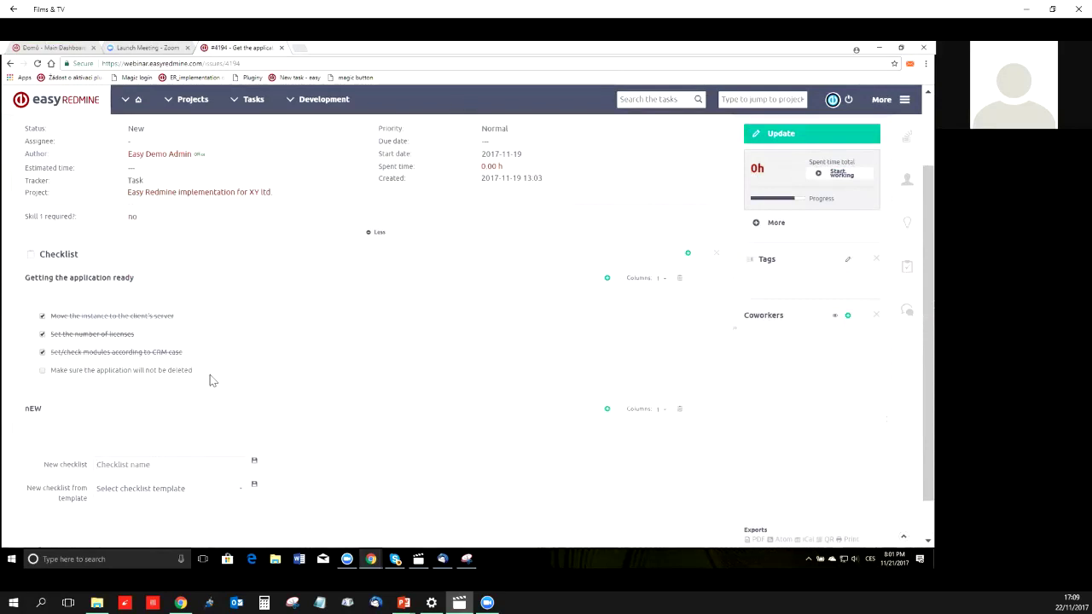
# Add an item named "Item" to the nEW checklist and save it
pyautogui.scroll(-1, 214, 355)
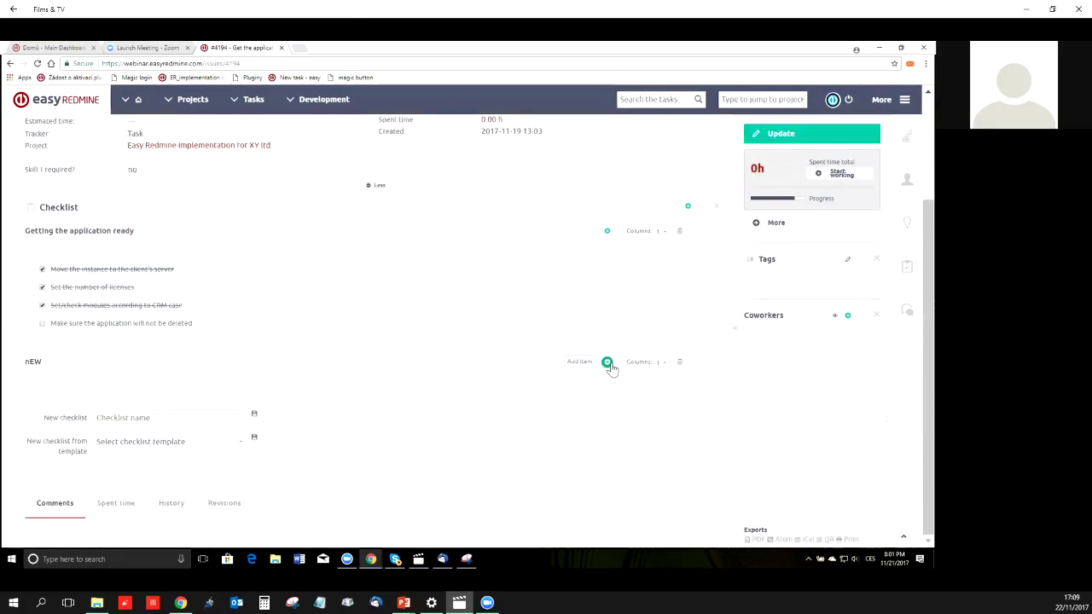
pyautogui.click(608, 363)
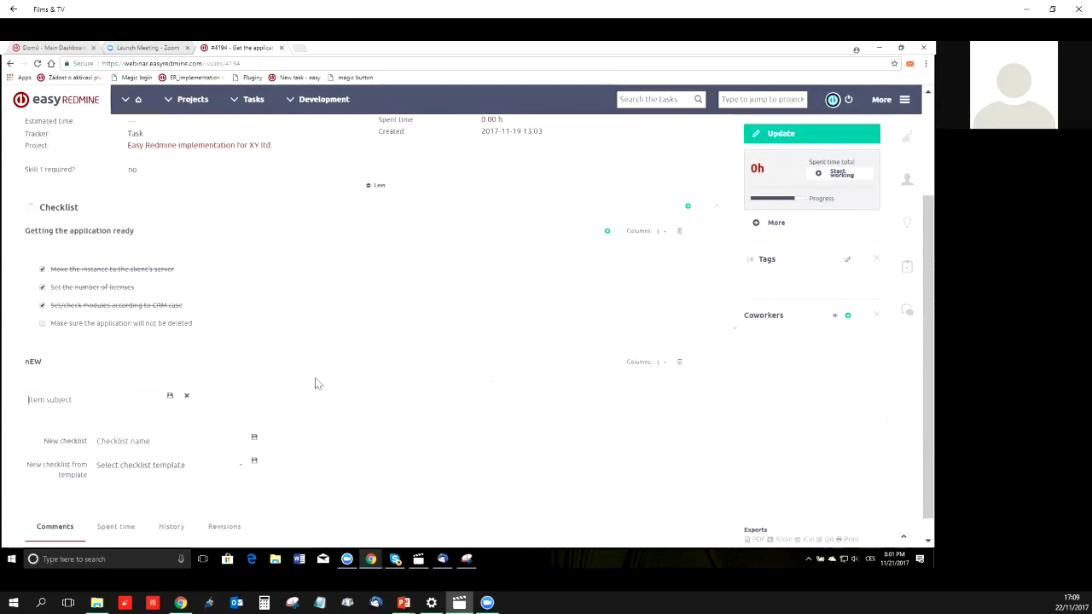
pyautogui.write('C')
pyautogui.write('tem')
pyautogui.click(170, 396)
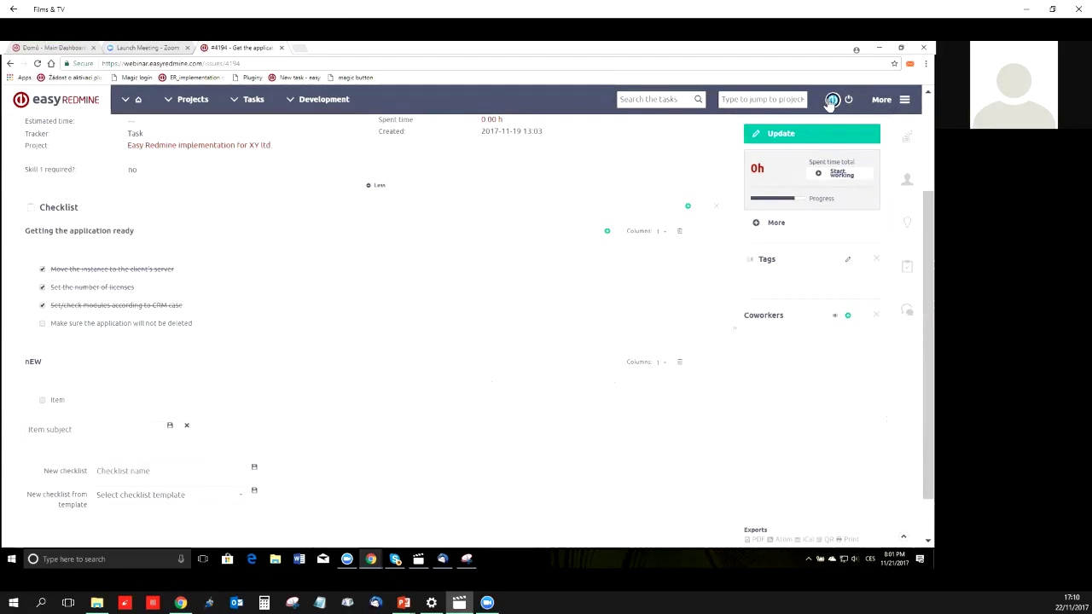
# Open the checklist templates overview in the Easy Redmine administration and go on to the checklist settings
pyautogui.click(905, 103)
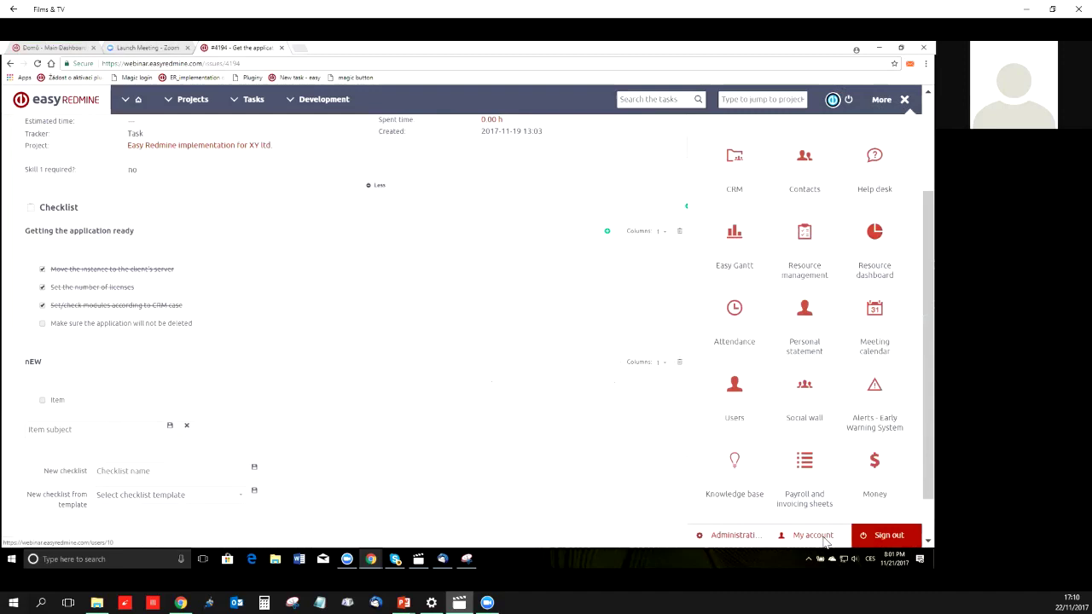
pyautogui.click(745, 539)
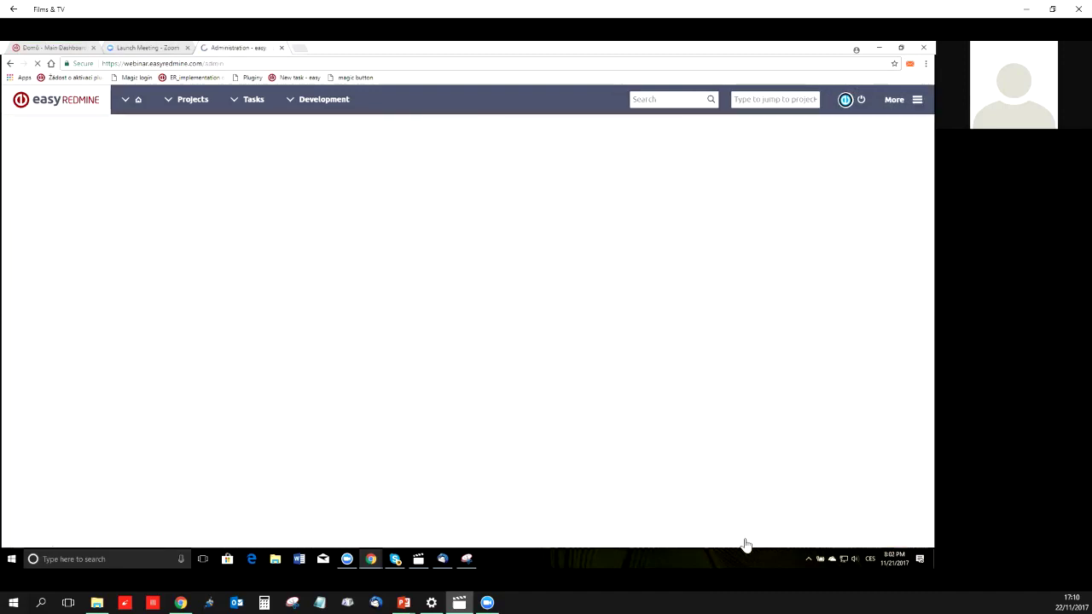
pyautogui.scroll(-1, 842, 245)
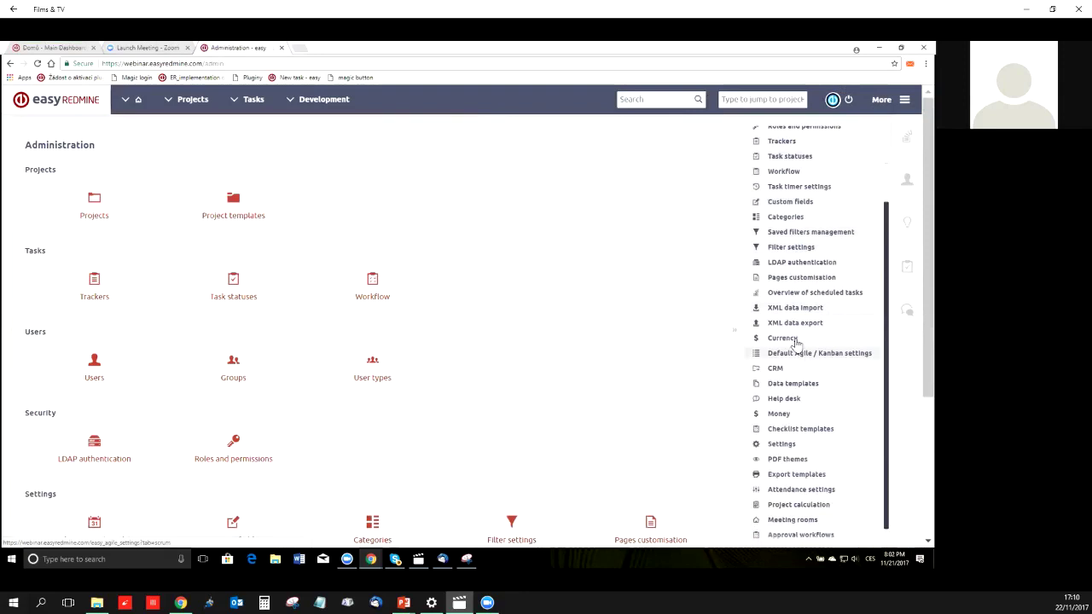
pyautogui.click(802, 431)
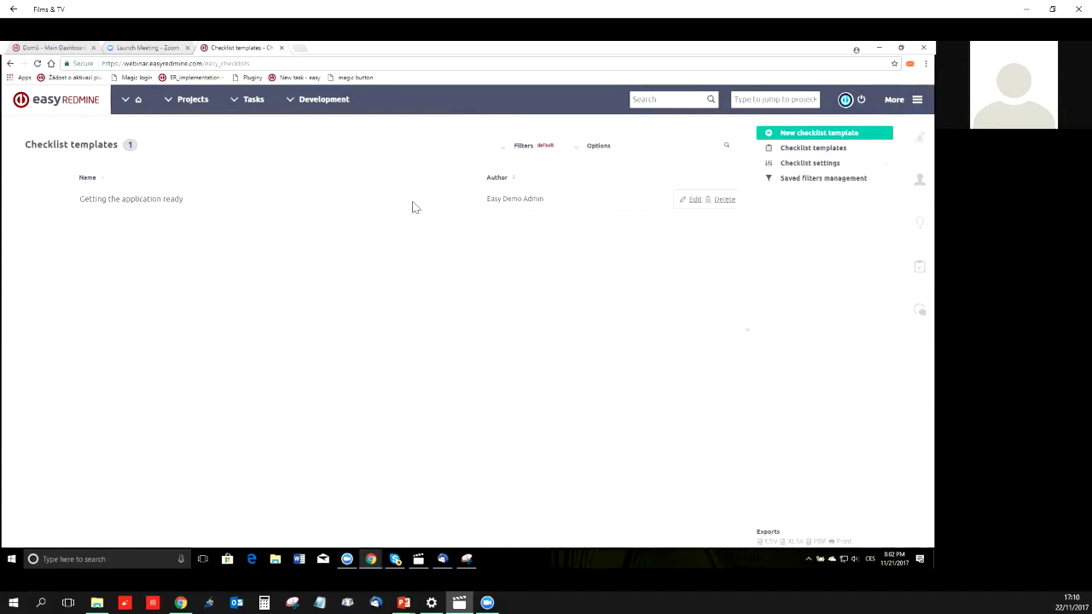
pyautogui.click(815, 164)
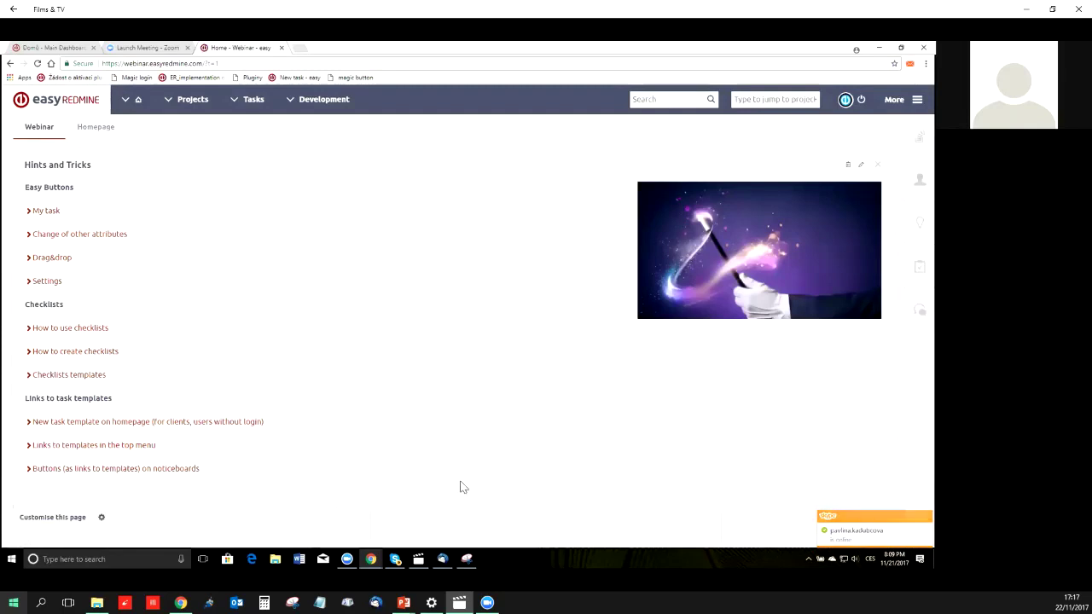
# Pause the zoom_18 recording and switch to the PowerPoint slide show on tricks and hints for working with tasks
pyautogui.moveTo(527, 544)
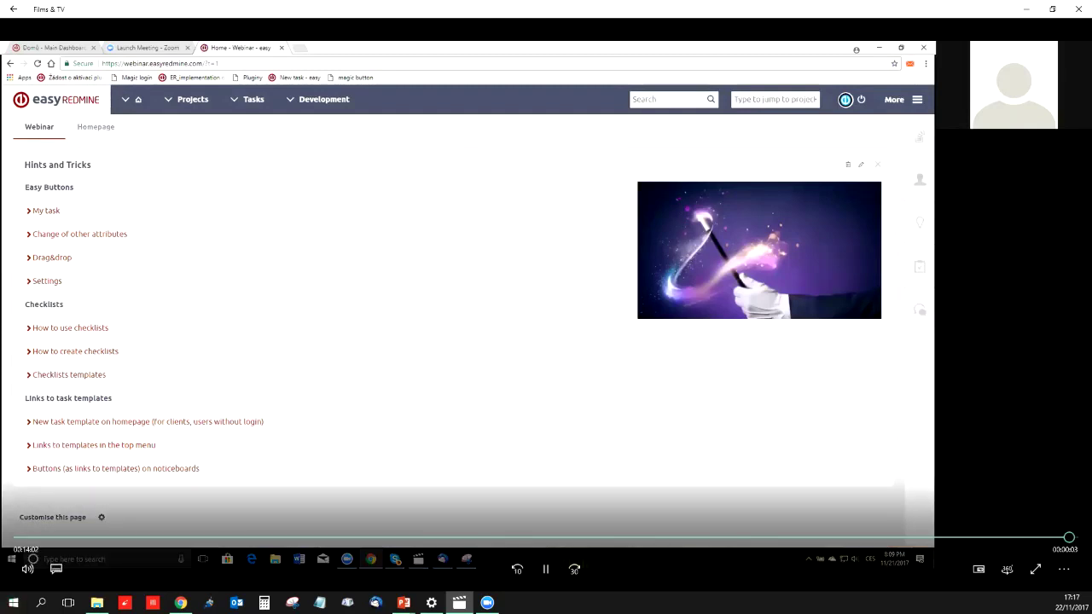
pyautogui.click(546, 569)
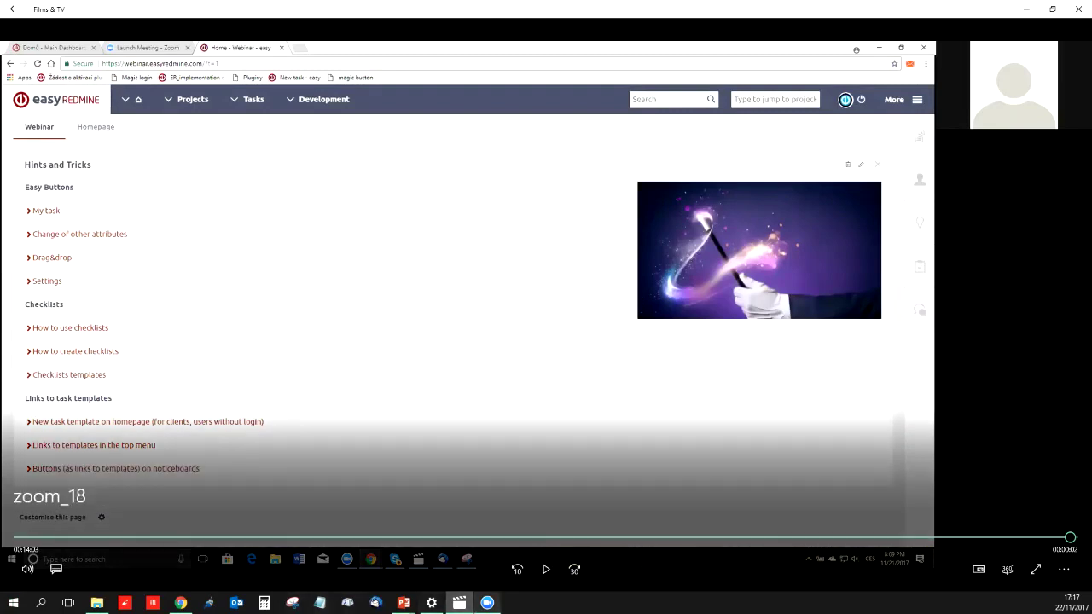
pyautogui.moveTo(403, 602)
pyautogui.click(405, 554)
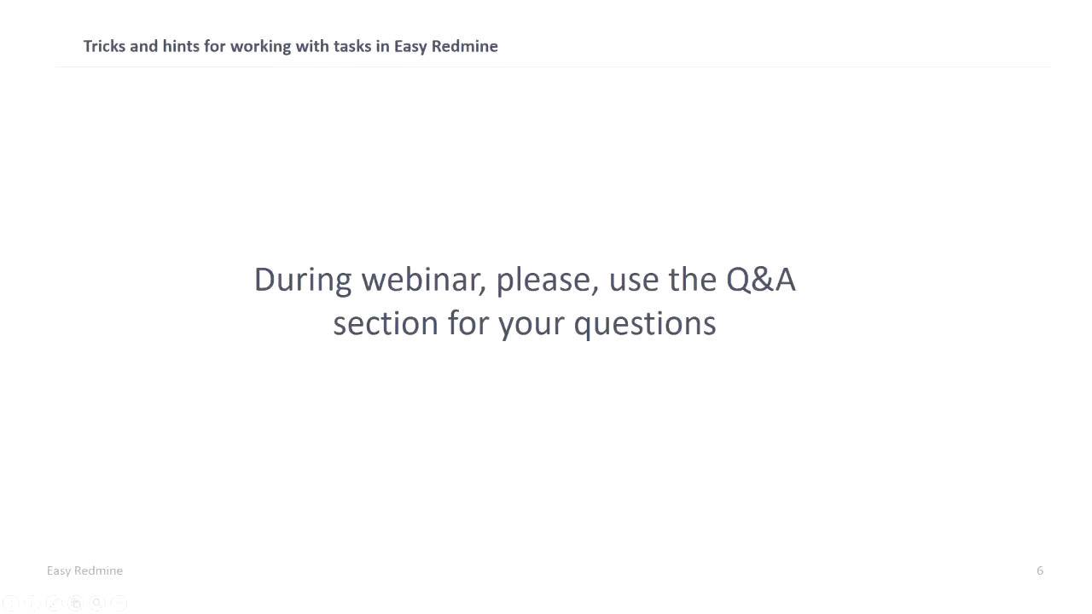